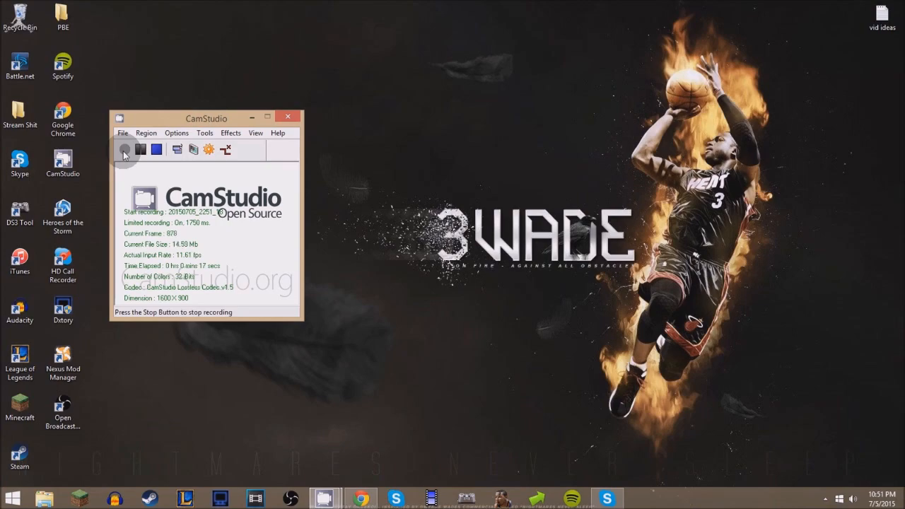
# Step: Switch to Chrome and view the Dxtory features page from its beginning, and minimize the browser
pyautogui.click(360, 498)
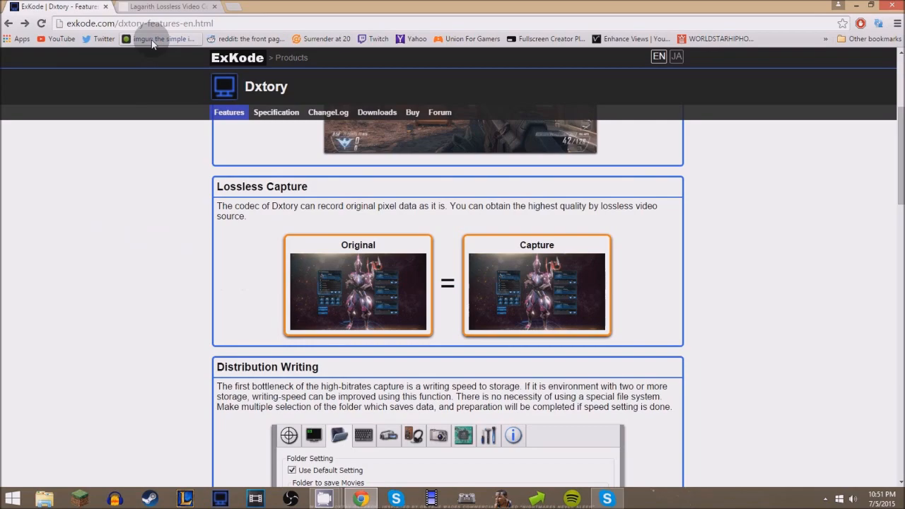
pyautogui.scroll(3, 198, 200)
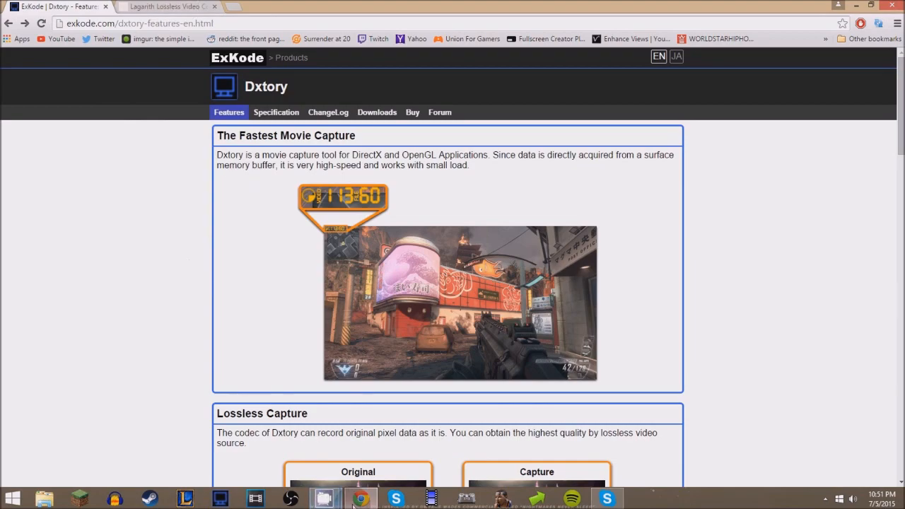
pyautogui.click(359, 499)
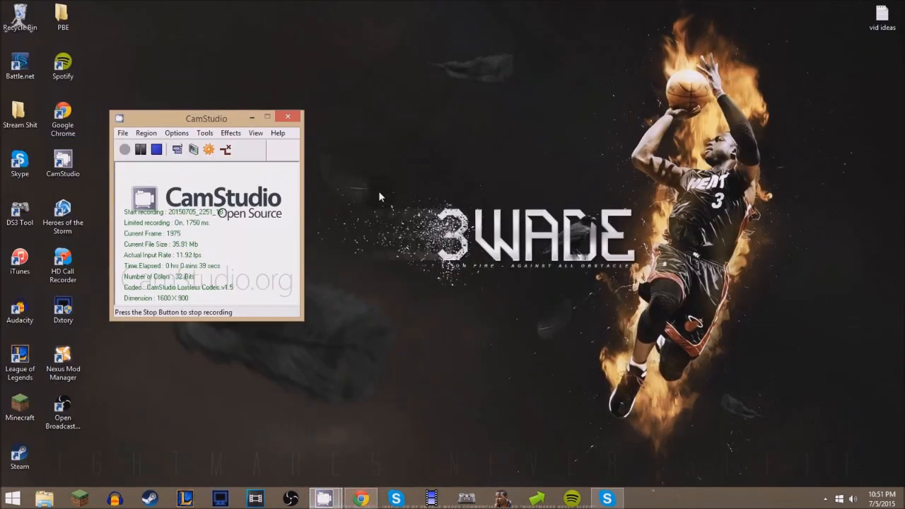
# Step: Open the running Dxtory program and review its target, overlay and folder settings
pyautogui.click(825, 499)
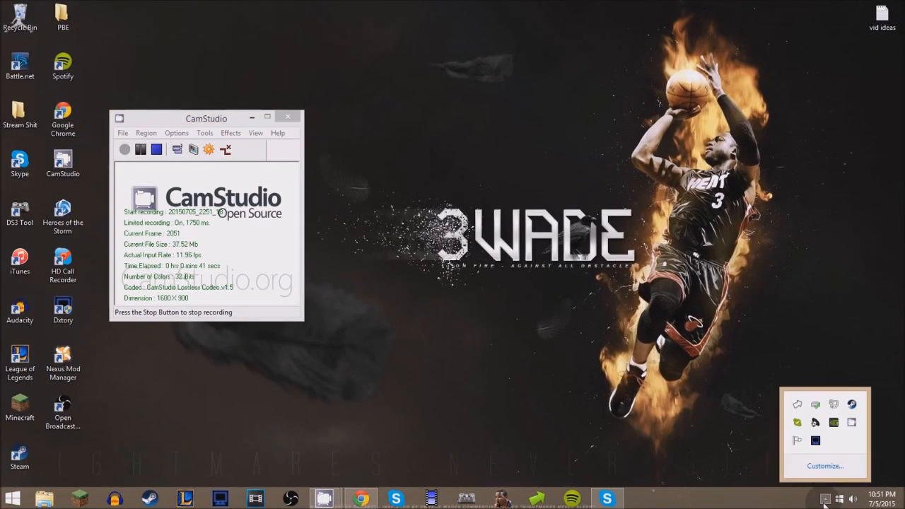
pyautogui.click(816, 442)
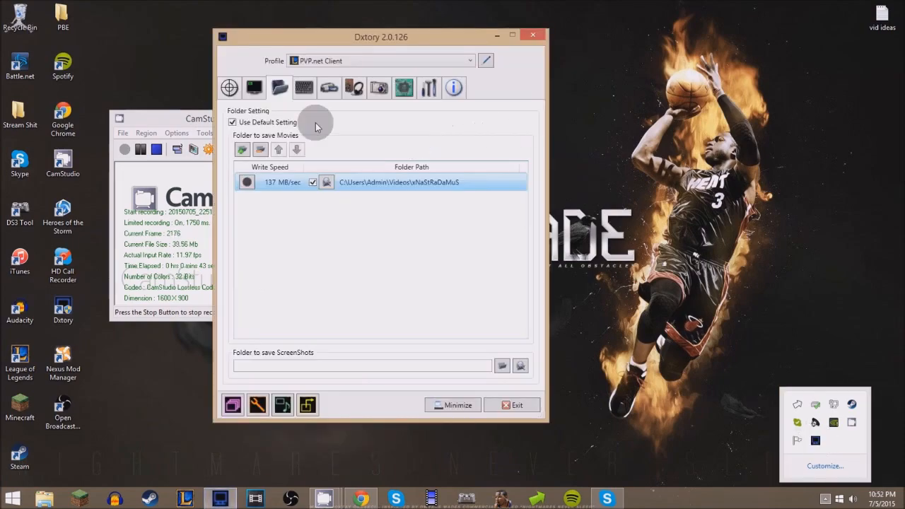
pyautogui.click(229, 88)
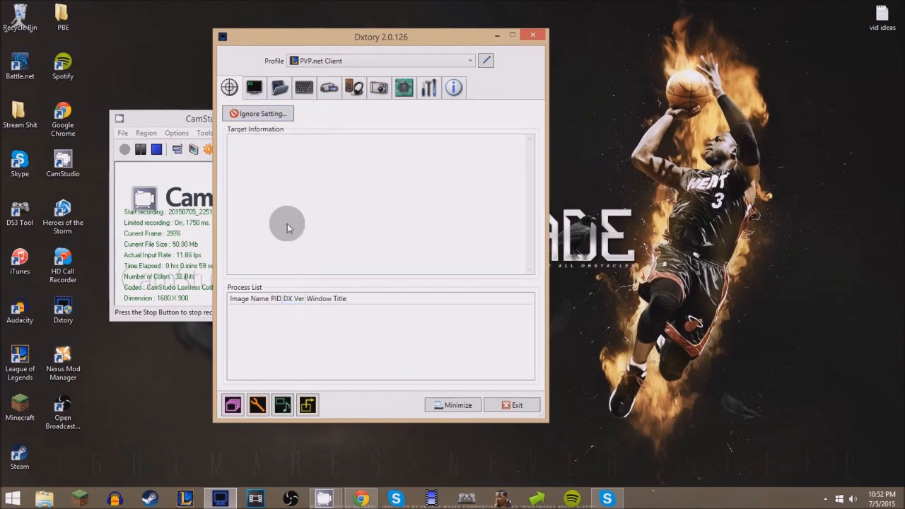
pyautogui.click(254, 87)
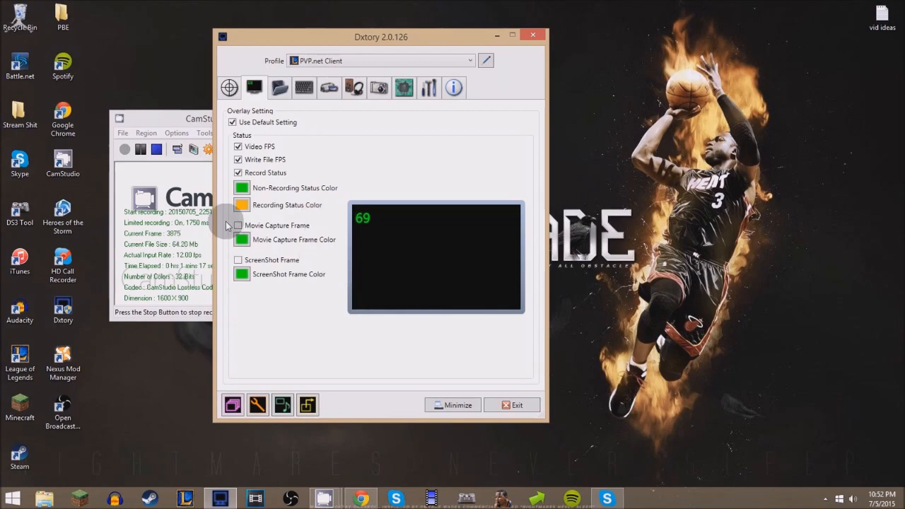
pyautogui.click(286, 87)
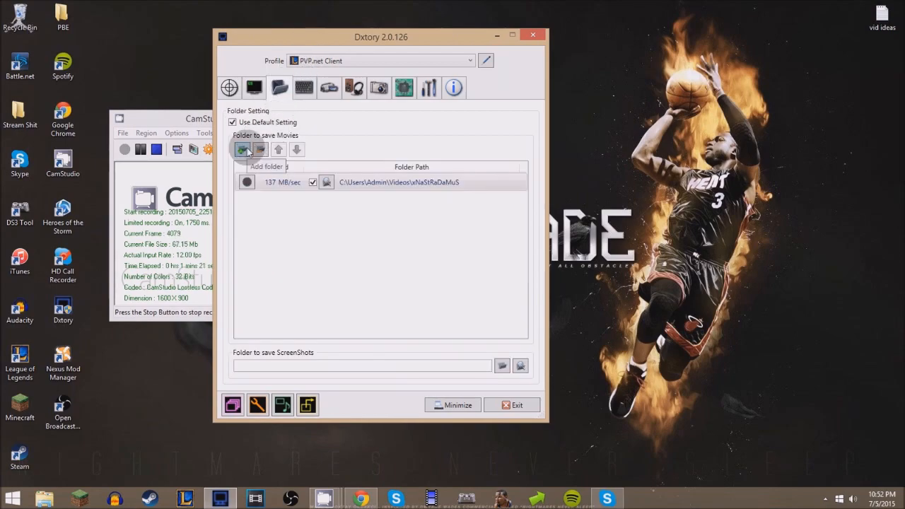
pyautogui.click(295, 183)
pyautogui.click(241, 151)
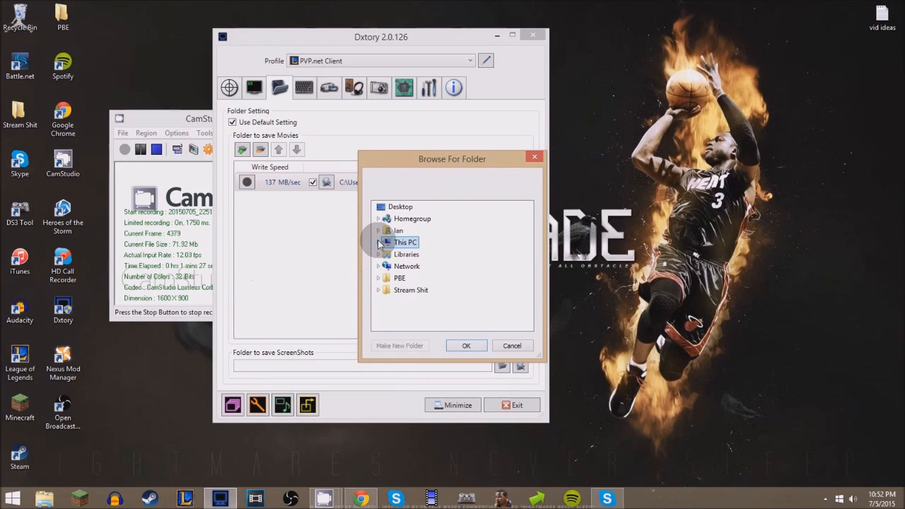
pyautogui.click(379, 243)
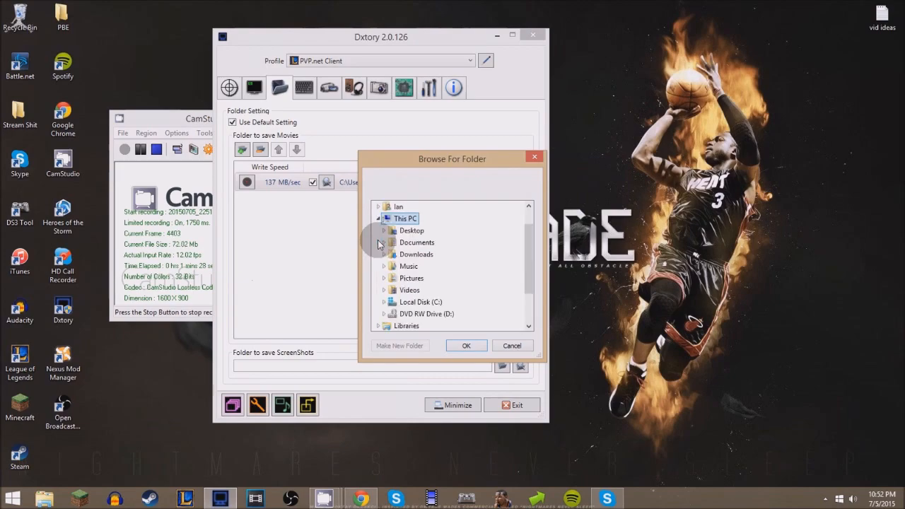
pyautogui.click(511, 346)
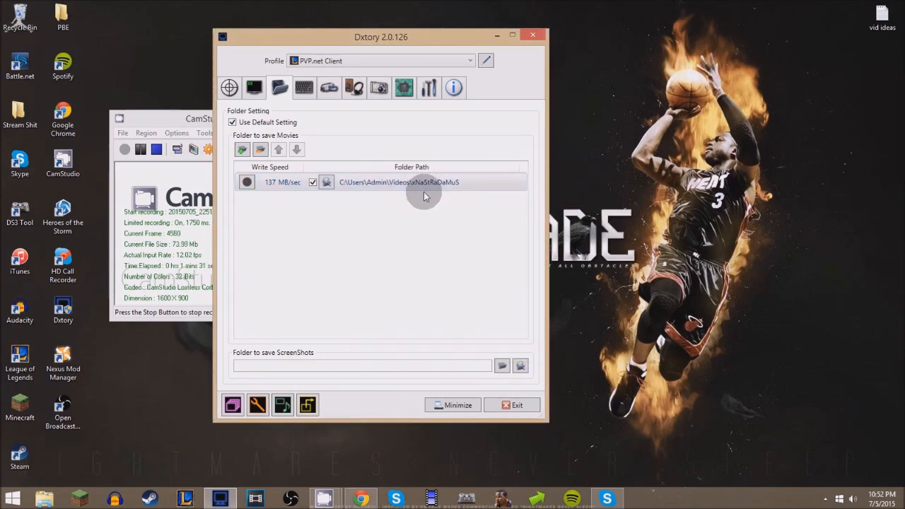
# Step: Add the Videos folder under This PC as a folder to save movies
pyautogui.click(242, 149)
pyautogui.click(378, 243)
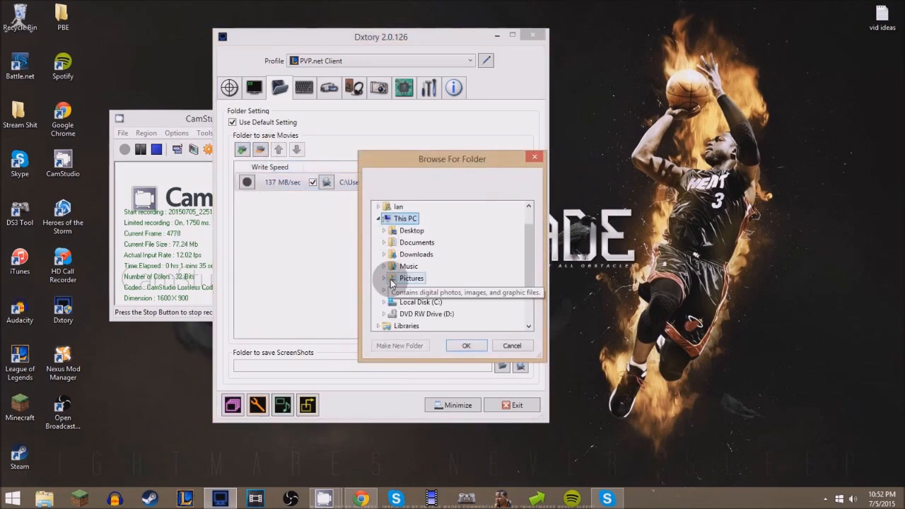
pyautogui.click(392, 290)
pyautogui.click(466, 346)
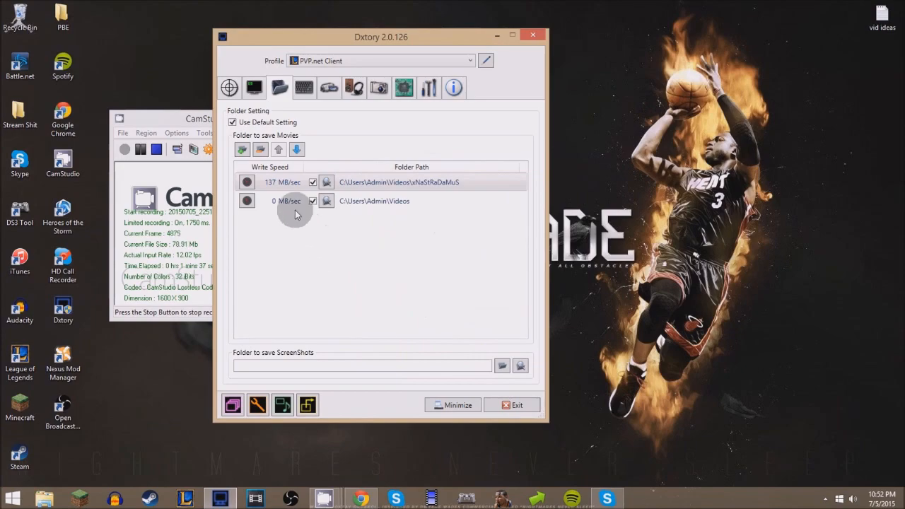
# Step: Run the write speed benchmark on the C:\Users\Admin\Videos folder and remove that folder from the movie folders
pyautogui.click(274, 203)
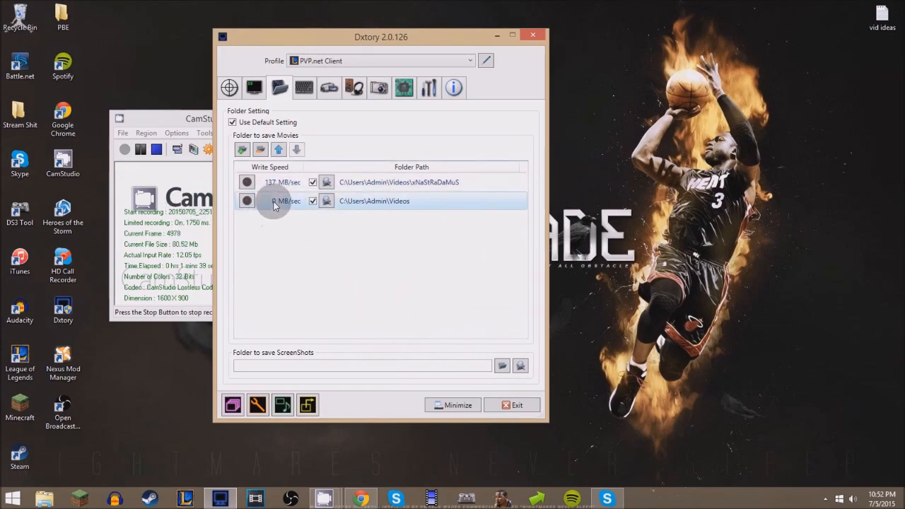
pyautogui.click(247, 200)
pyautogui.click(452, 249)
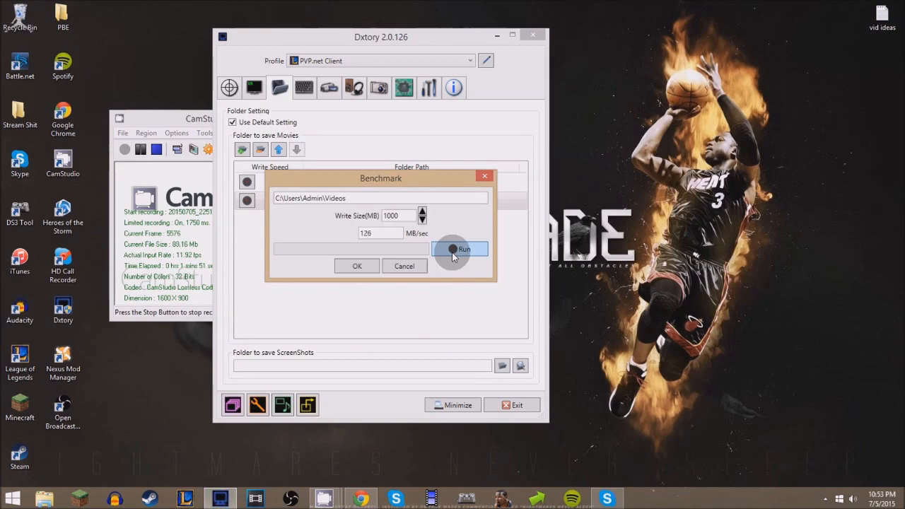
pyautogui.click(373, 267)
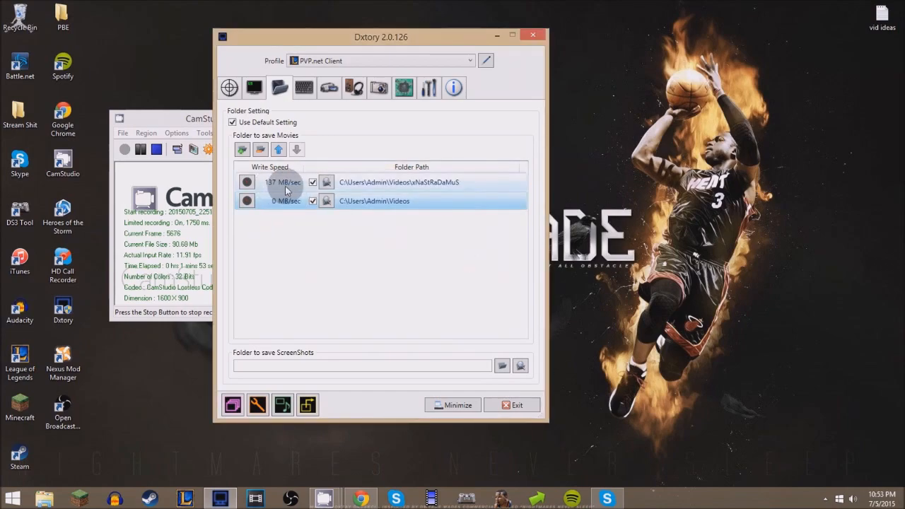
pyautogui.rightClick(291, 205)
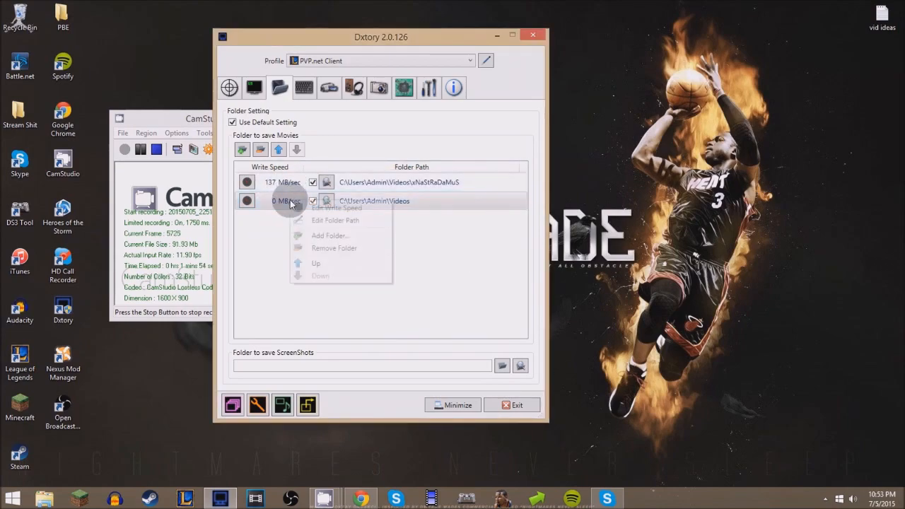
pyautogui.click(322, 252)
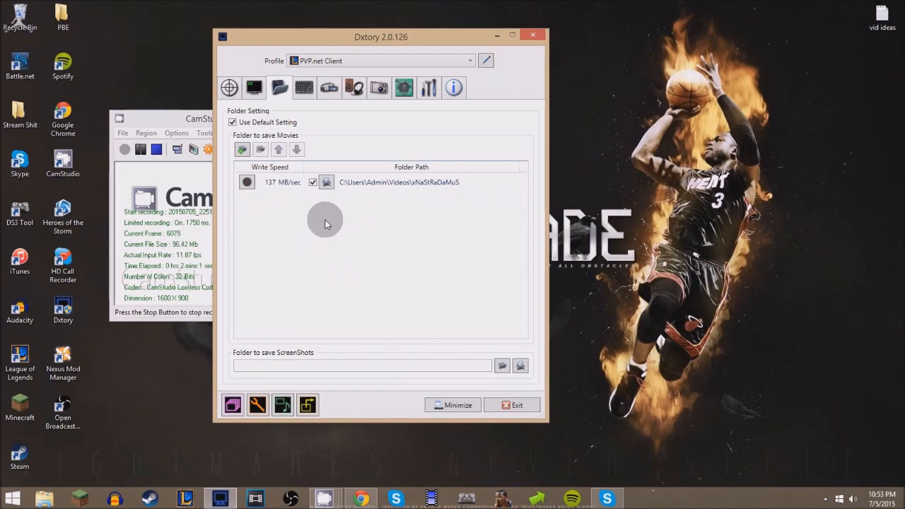
# Step: Review the hotkey settings and open the movie settings
pyautogui.click(300, 91)
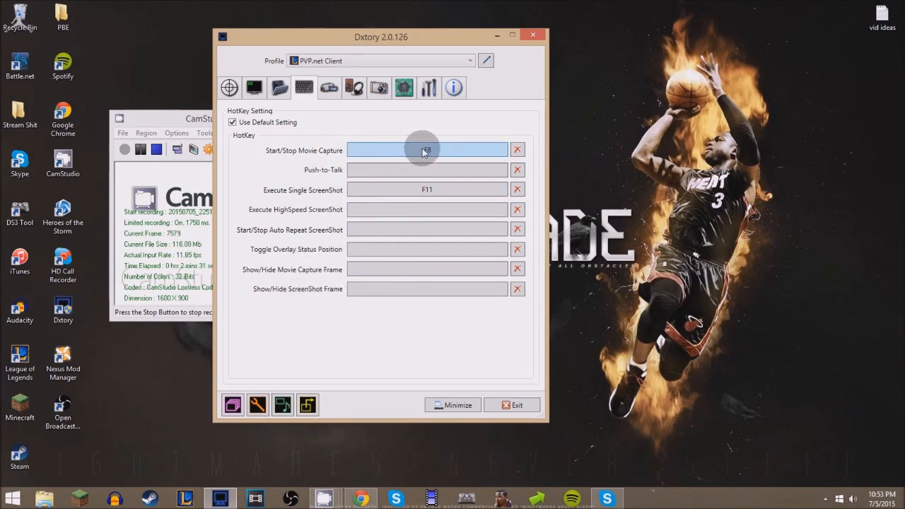
pyautogui.click(329, 87)
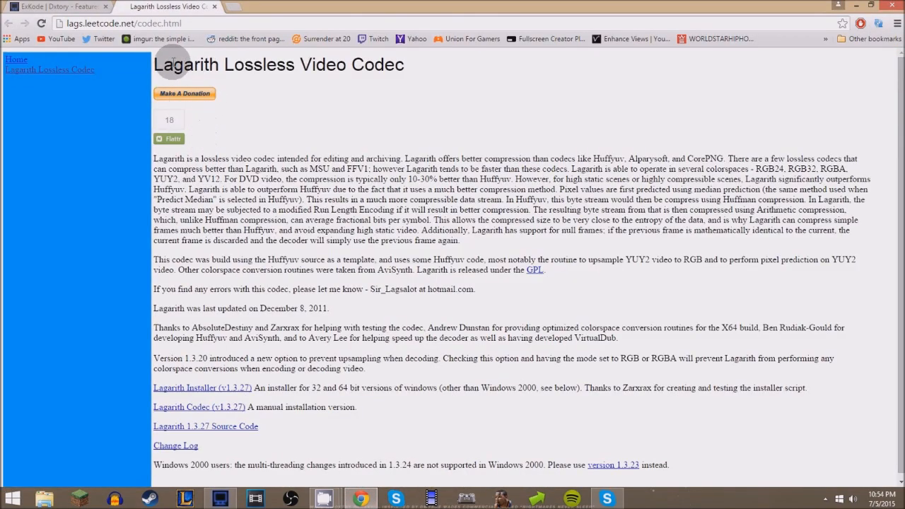
# Step: Examine the Lagarith Lossless Video Codec web page, including the installer for 32 and 64 bit Windows
pyautogui.moveTo(152, 64); pyautogui.dragTo(394, 74)
pyautogui.scroll(-1, 384, 113)
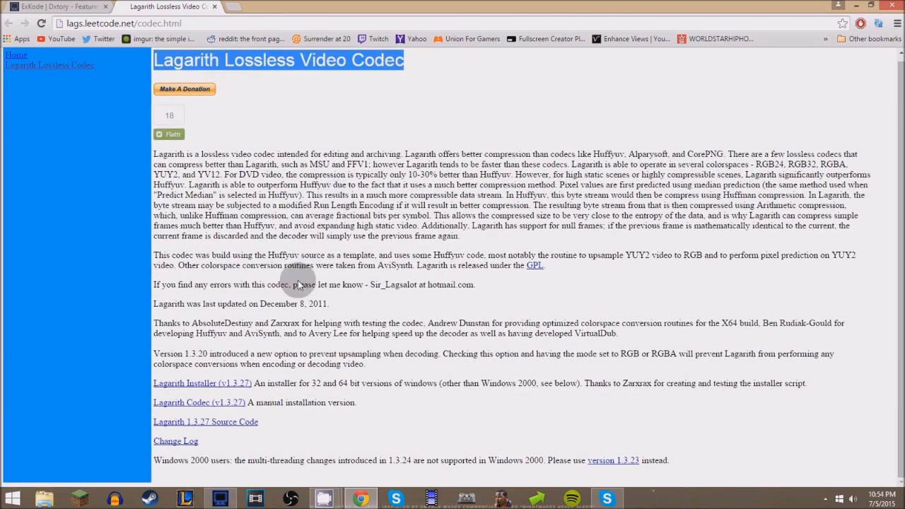
pyautogui.moveTo(268, 386); pyautogui.dragTo(428, 386)
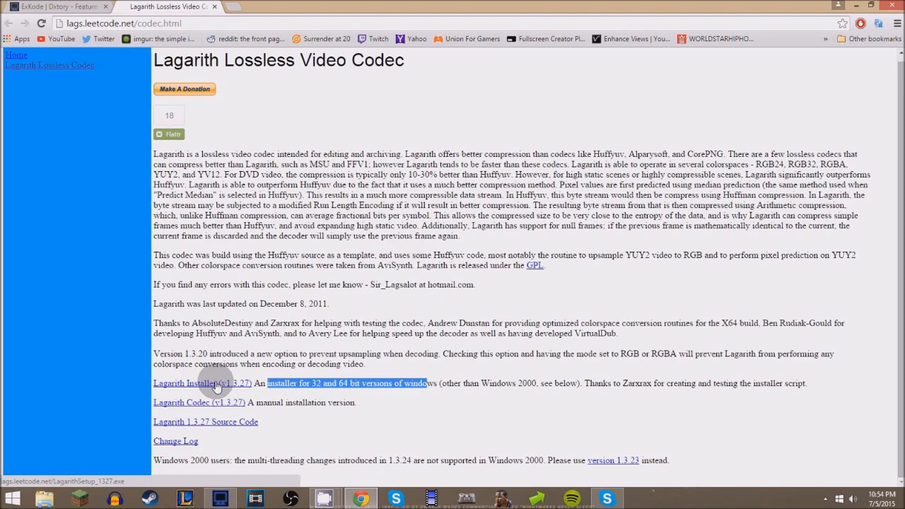
pyautogui.moveTo(329, 494)
pyautogui.click(327, 424)
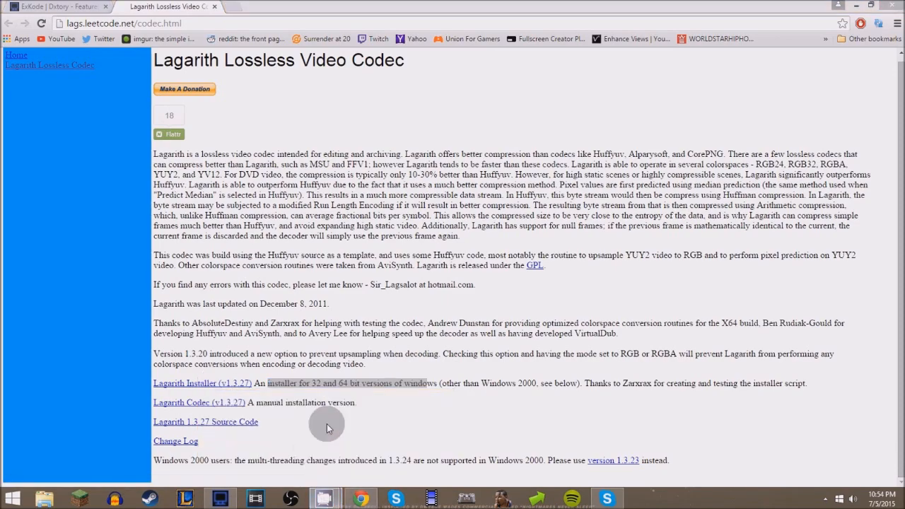
# Step: Switch back to Dxtory and set the video codec to Lagarith Lossless Codec
pyautogui.click(220, 498)
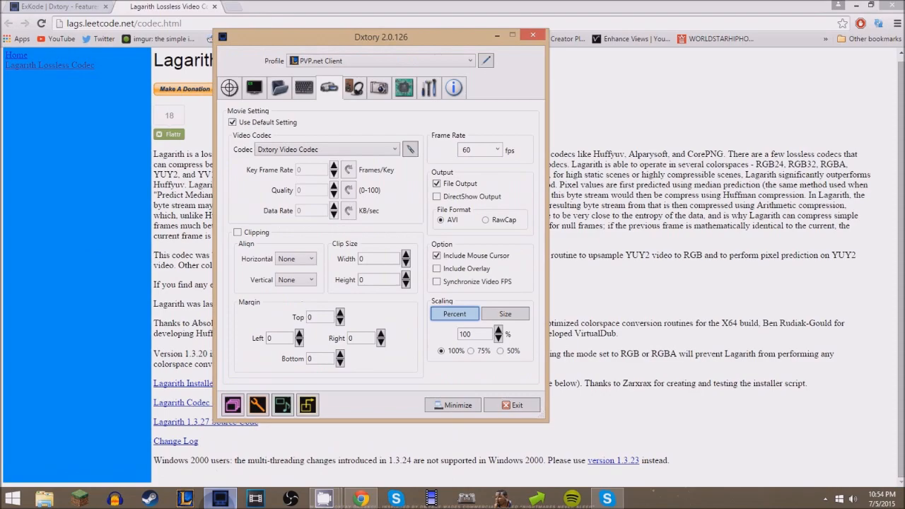
pyautogui.click(327, 150)
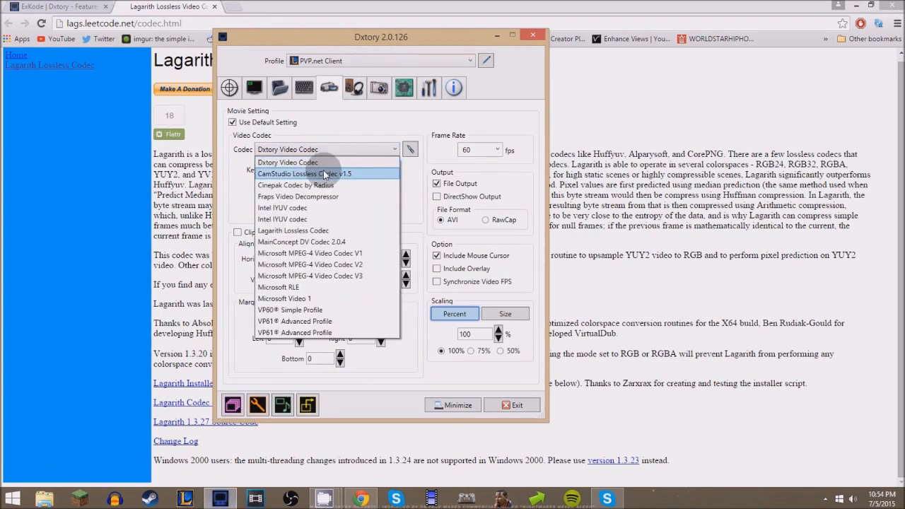
pyautogui.click(323, 149)
pyautogui.click(326, 149)
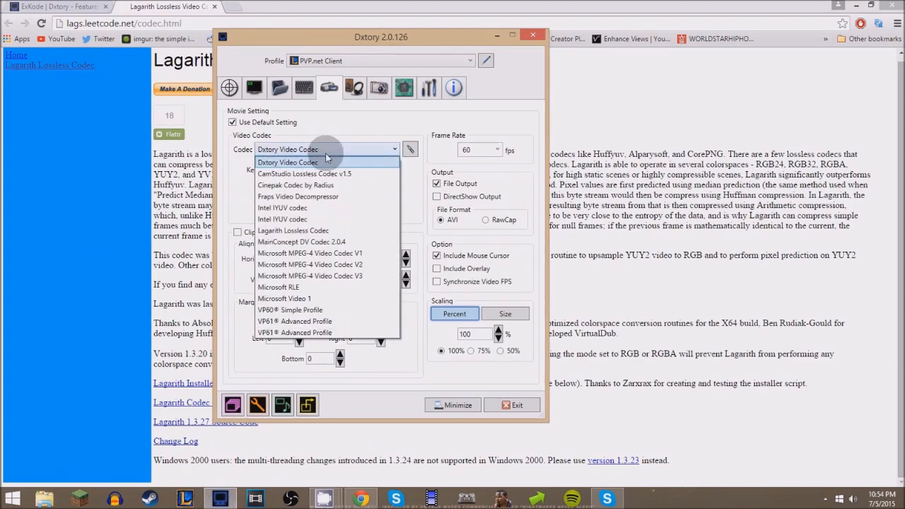
pyautogui.click(316, 231)
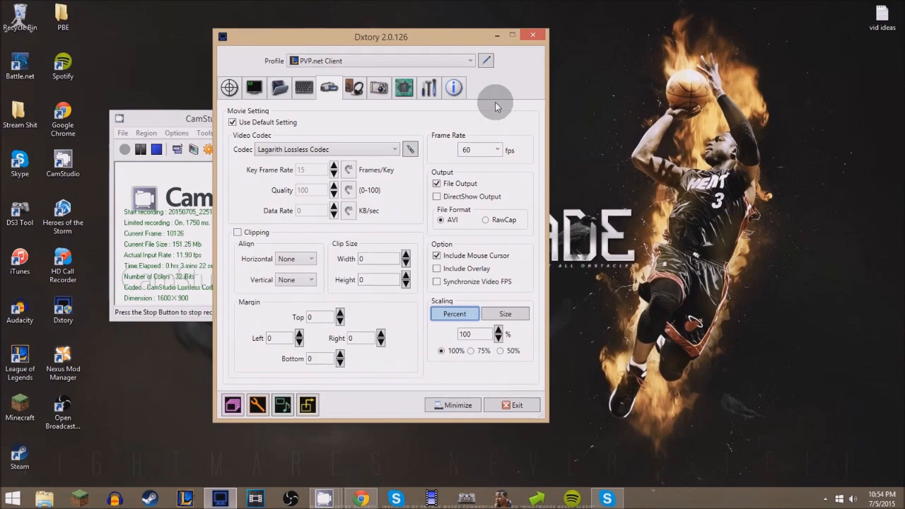
pyautogui.click(377, 149)
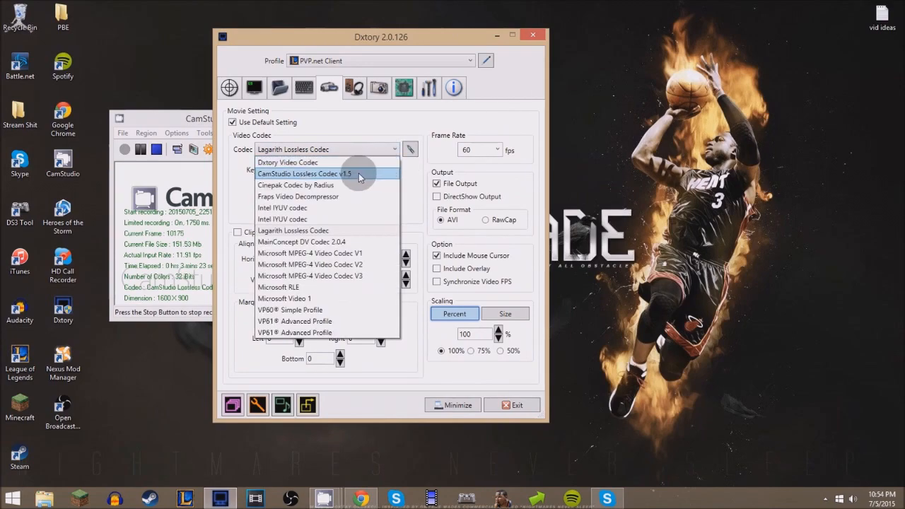
pyautogui.click(306, 230)
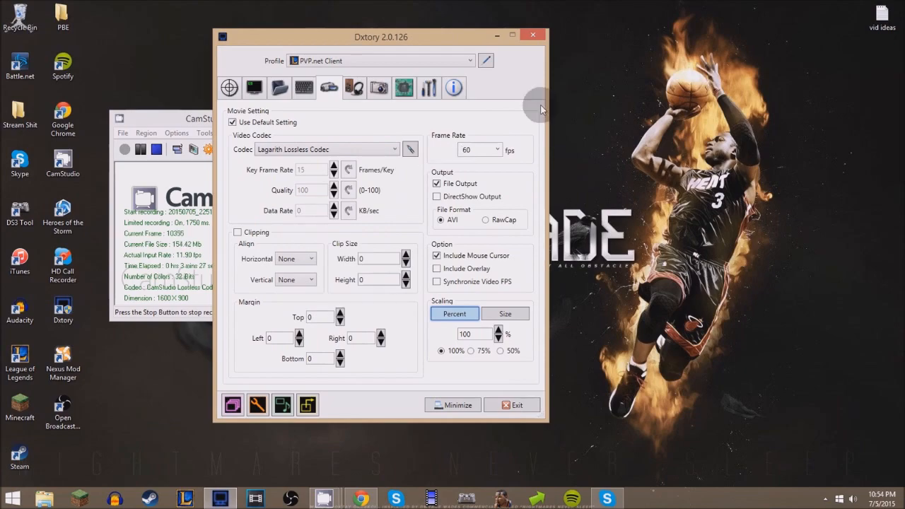
# Step: Set the movie frame rate to 30 fps
pyautogui.moveTo(477, 150); pyautogui.dragTo(451, 154)
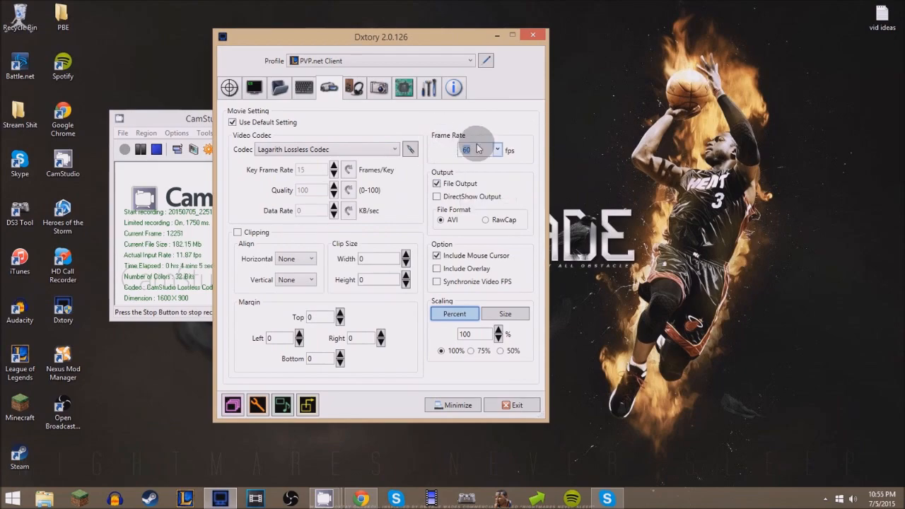
pyautogui.click(498, 149)
pyautogui.click(485, 189)
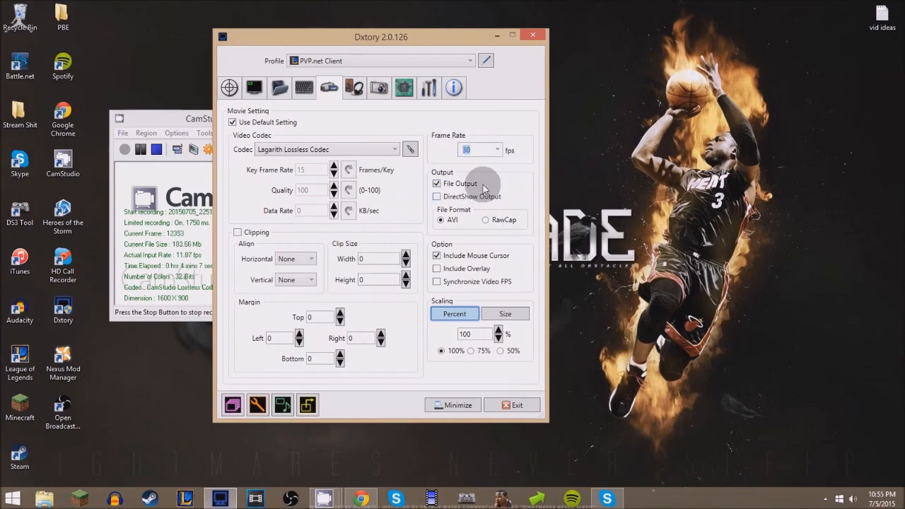
# Step: Set the movie frame rate to 60 fps
pyautogui.click(499, 148)
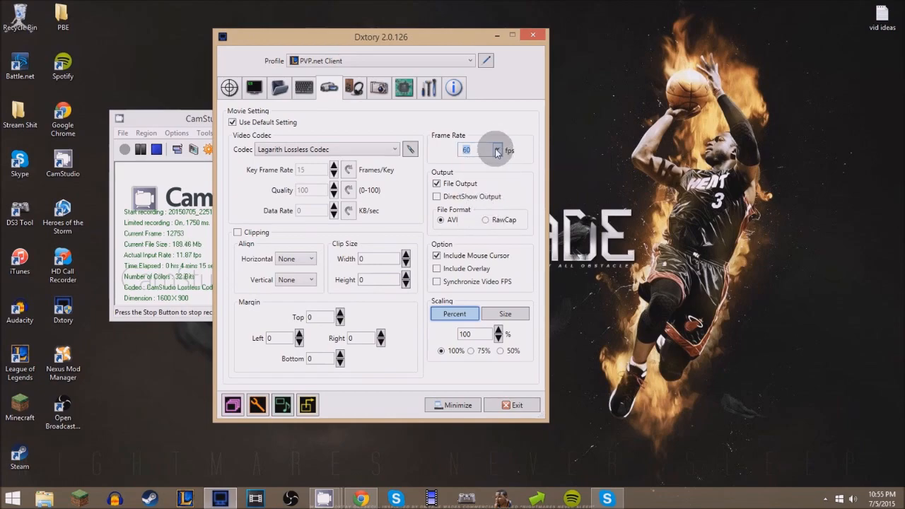
pyautogui.click(498, 150)
pyautogui.click(465, 209)
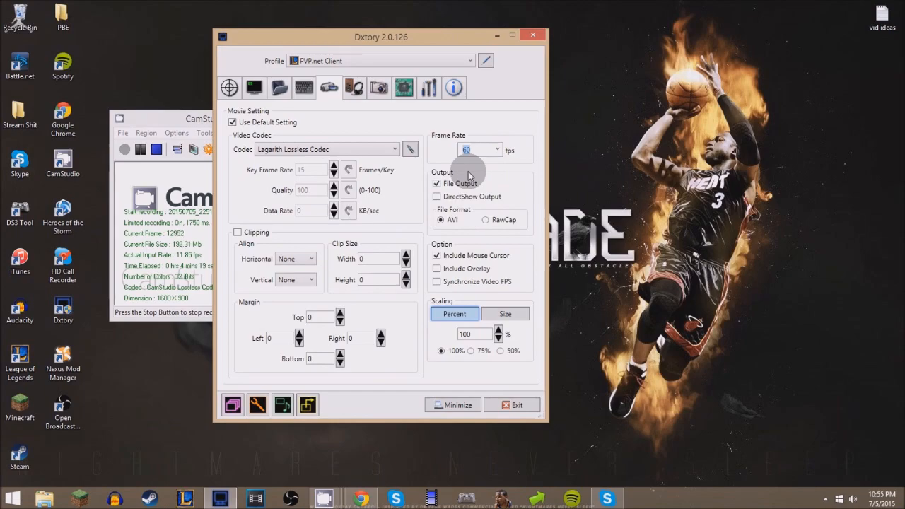
pyautogui.click(498, 149)
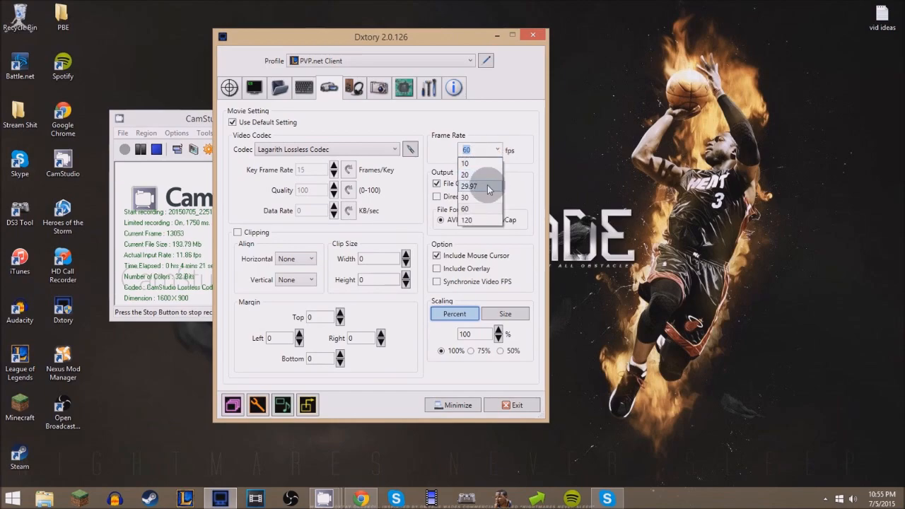
pyautogui.click(477, 208)
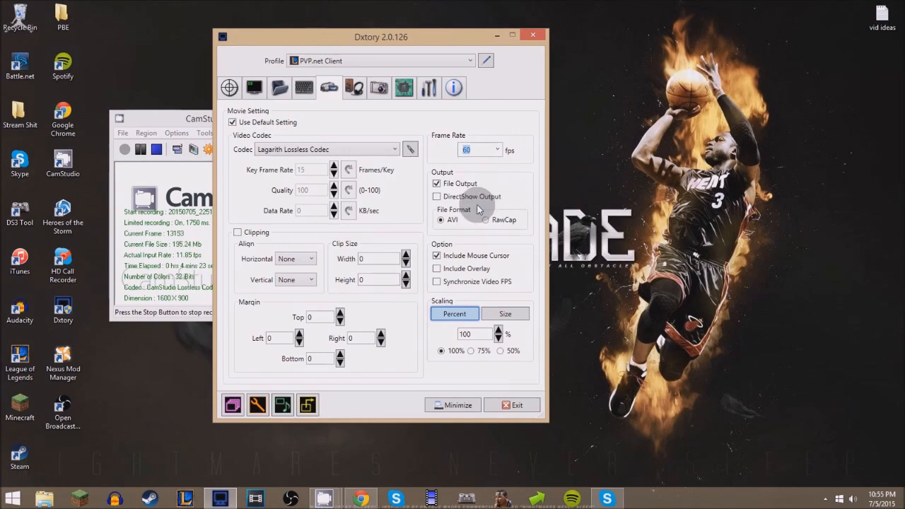
# Step: Switch the movie scaling to a fixed size of 1280 width by 720 height
pyautogui.click(450, 179)
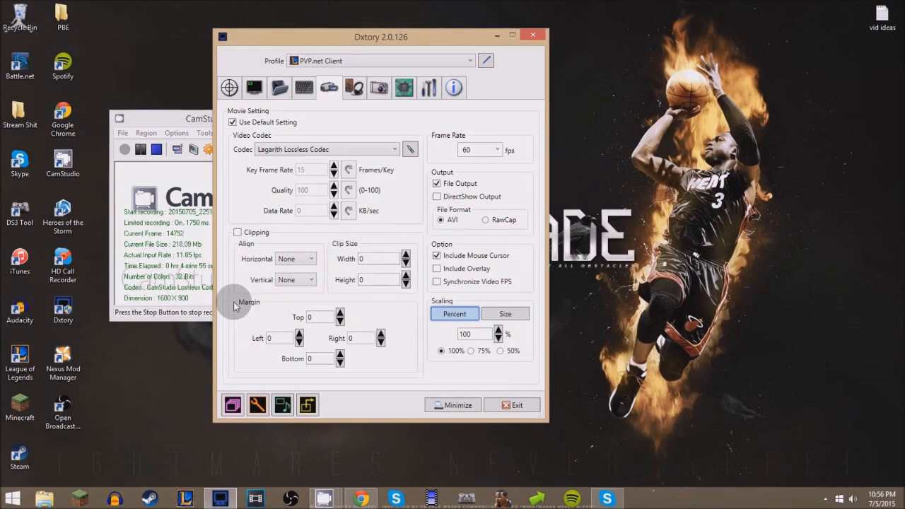
pyautogui.click(503, 313)
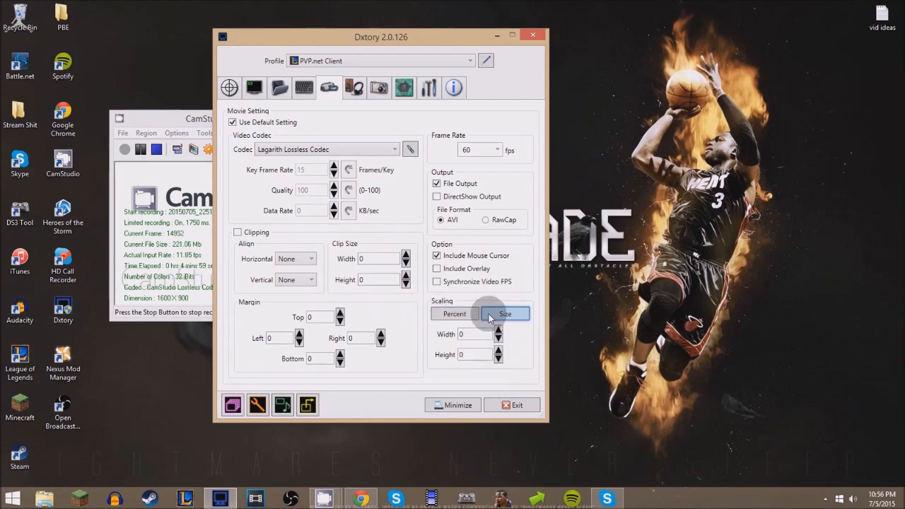
pyautogui.click(477, 337)
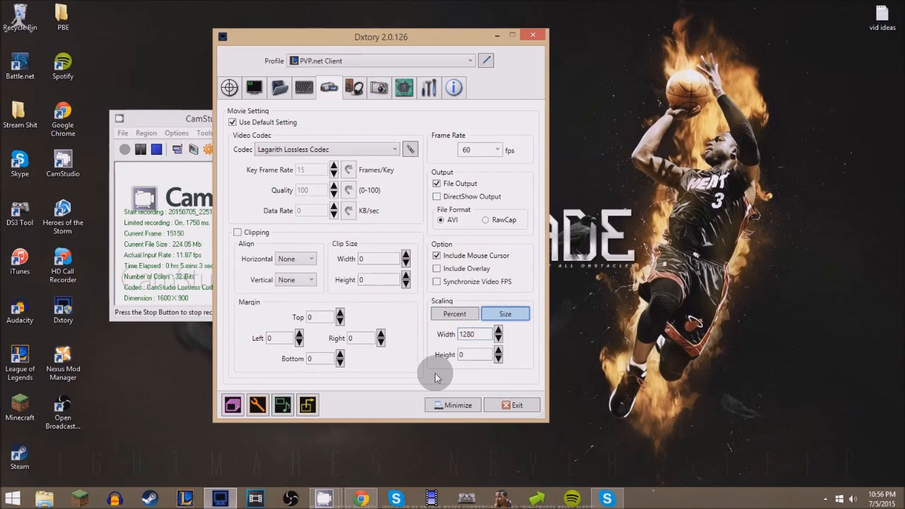
pyautogui.press('Tab')
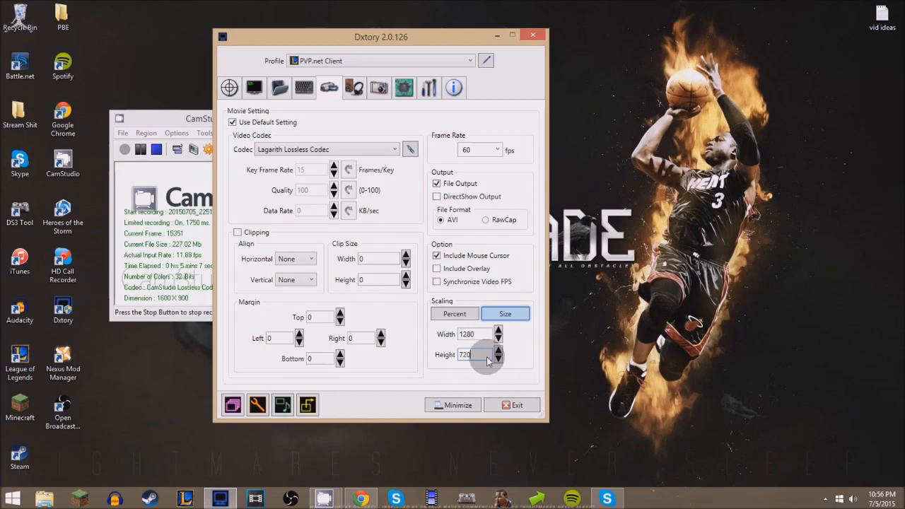
# Step: Compare the two movie scaling modes and leave scaling on Percent at 100%
pyautogui.click(466, 314)
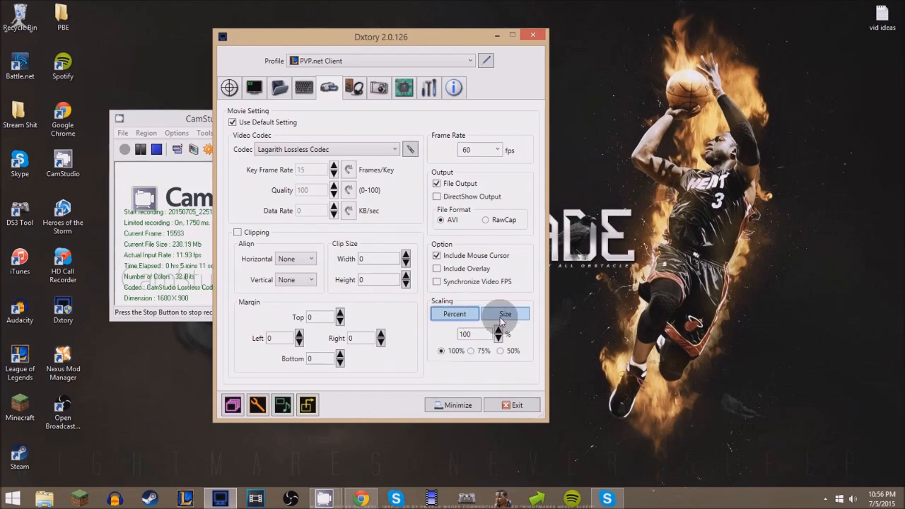
pyautogui.click(500, 319)
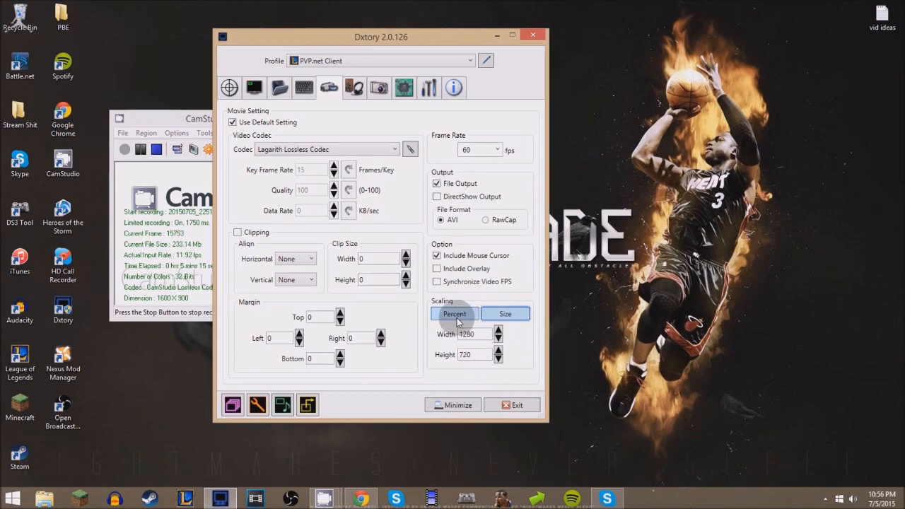
pyautogui.click(456, 318)
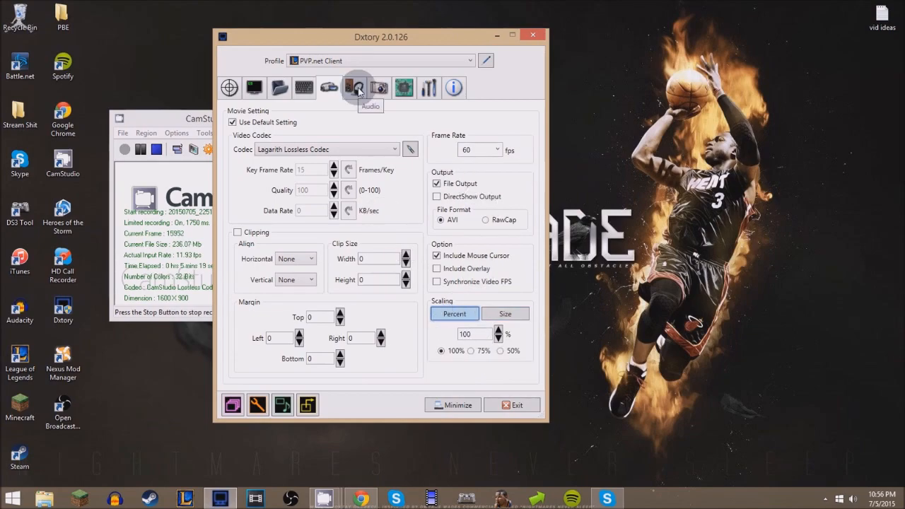
# Step: Examine the device, codec and format settings of audio tracks 1, 2 and 3
pyautogui.click(357, 89)
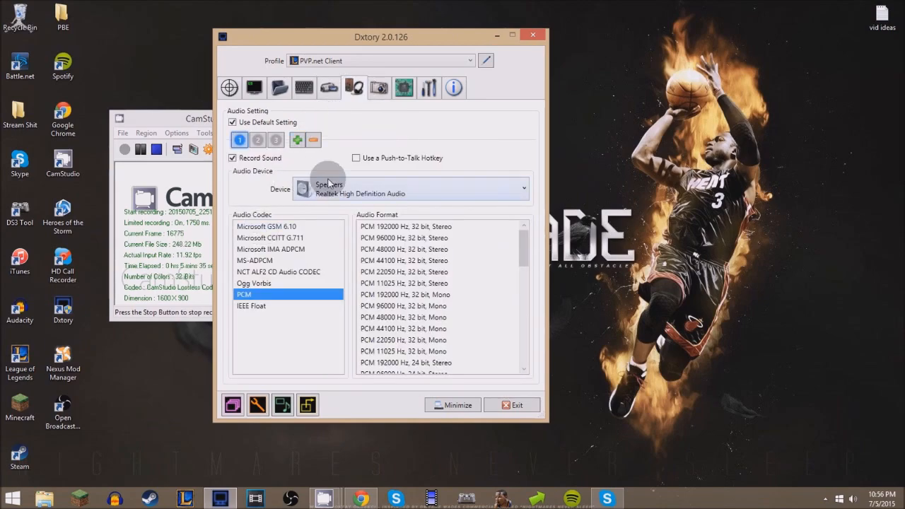
pyautogui.click(257, 140)
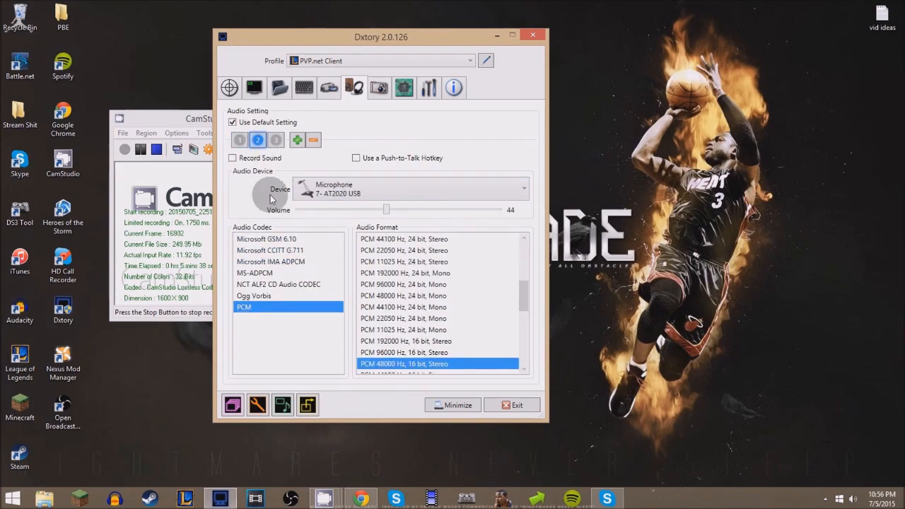
pyautogui.click(277, 143)
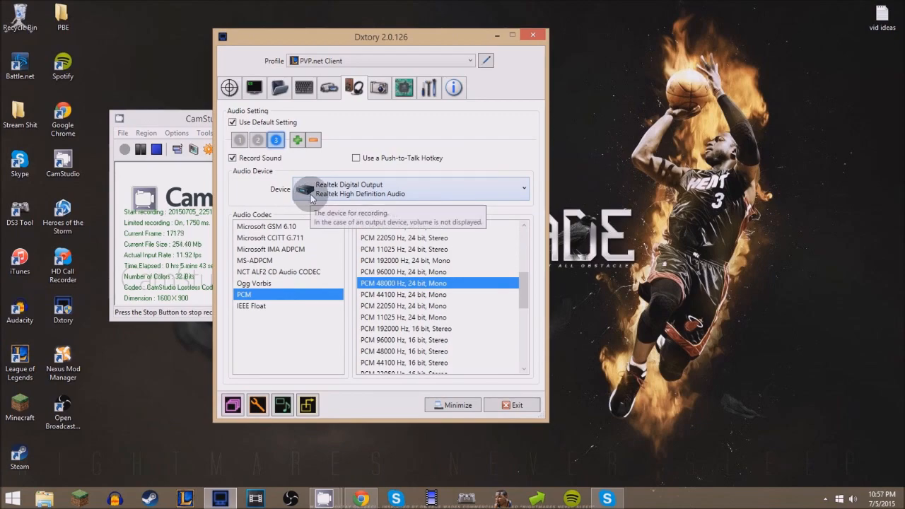
pyautogui.click(260, 141)
pyautogui.click(241, 140)
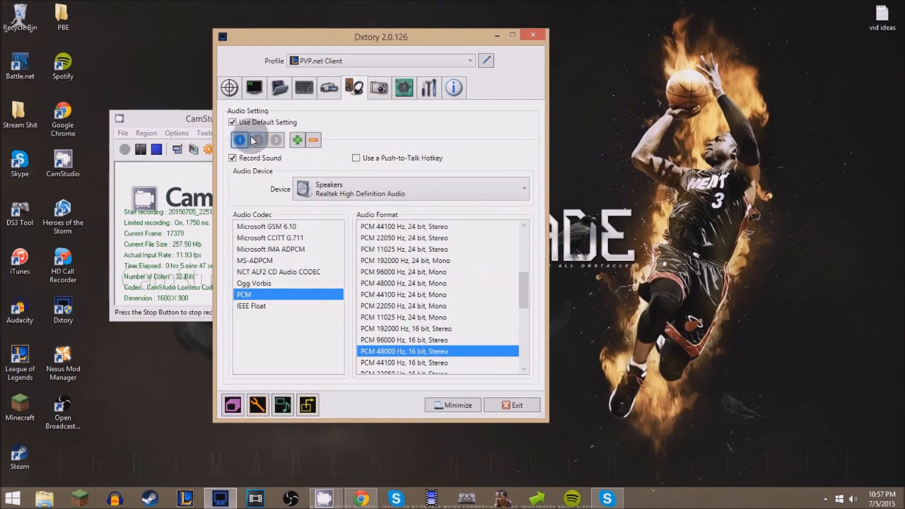
pyautogui.click(258, 140)
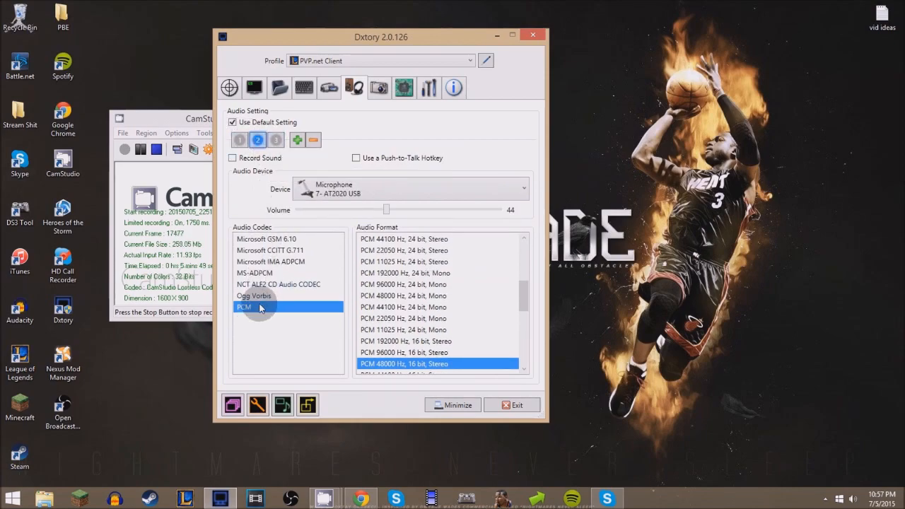
pyautogui.click(275, 140)
pyautogui.click(239, 139)
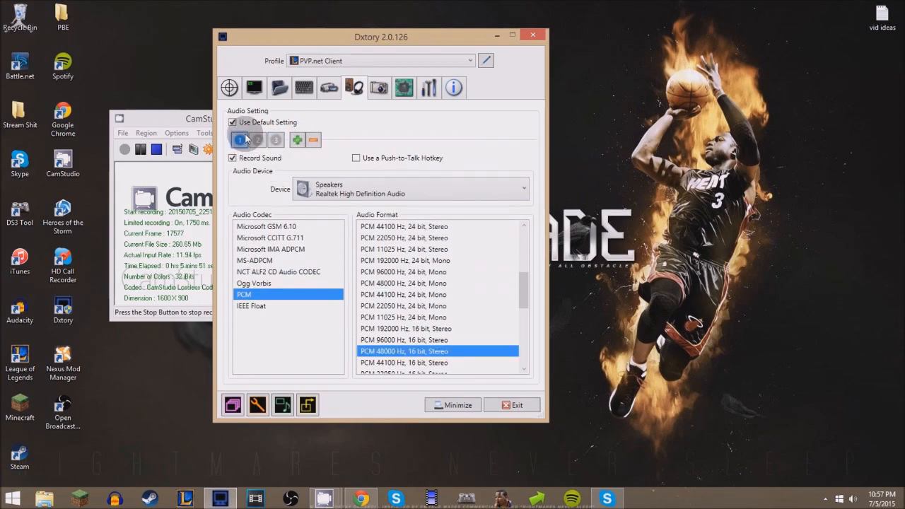
pyautogui.click(258, 140)
pyautogui.click(276, 140)
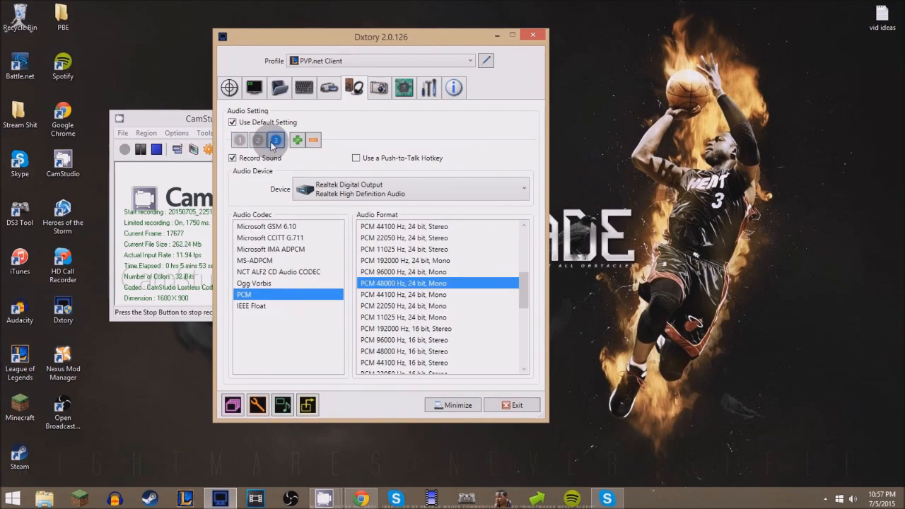
pyautogui.click(240, 139)
pyautogui.click(275, 140)
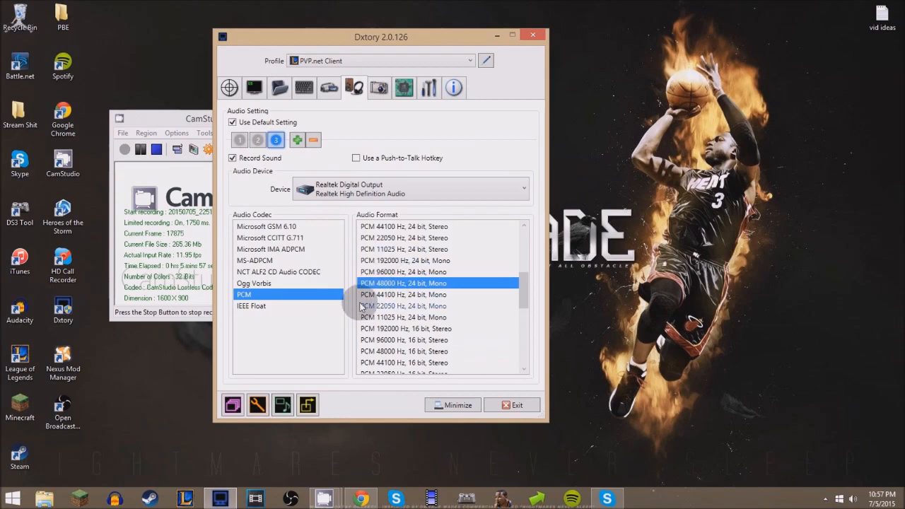
# Step: Set the screenshot file format to PNG
pyautogui.click(373, 97)
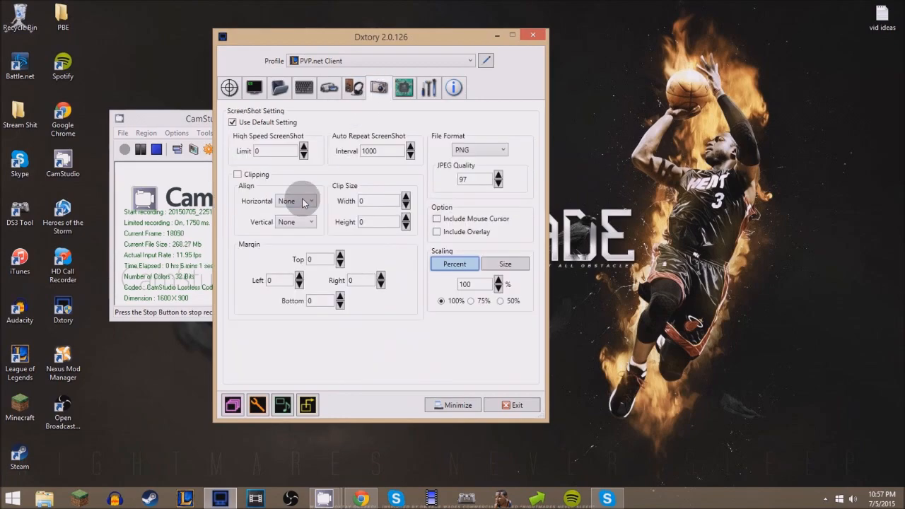
pyautogui.click(479, 149)
pyautogui.click(478, 202)
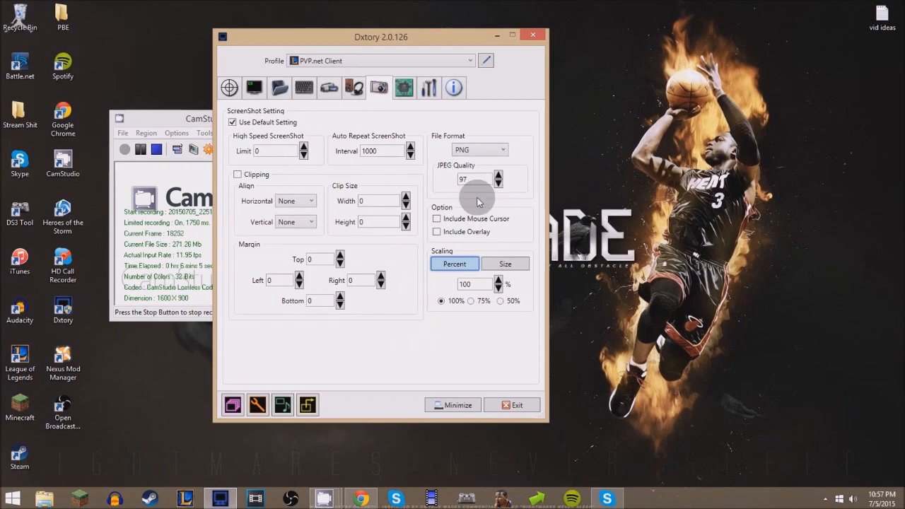
pyautogui.click(477, 149)
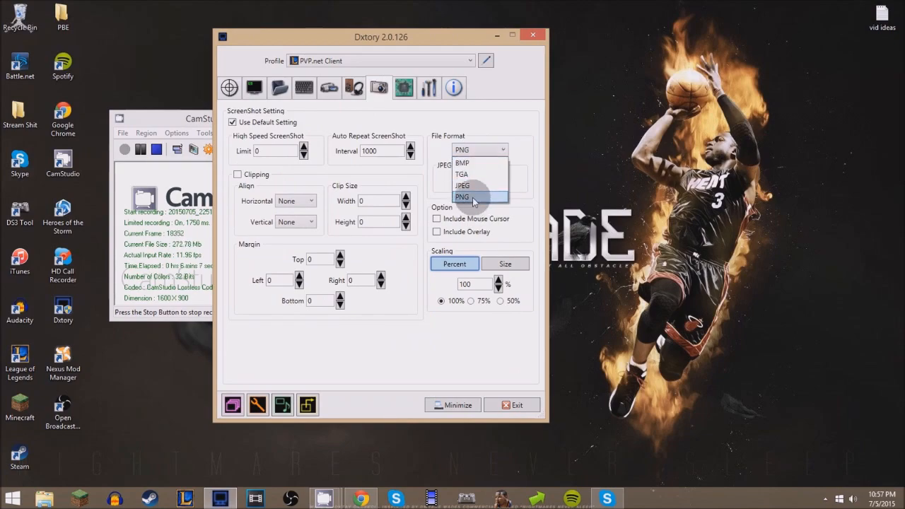
pyautogui.click(474, 197)
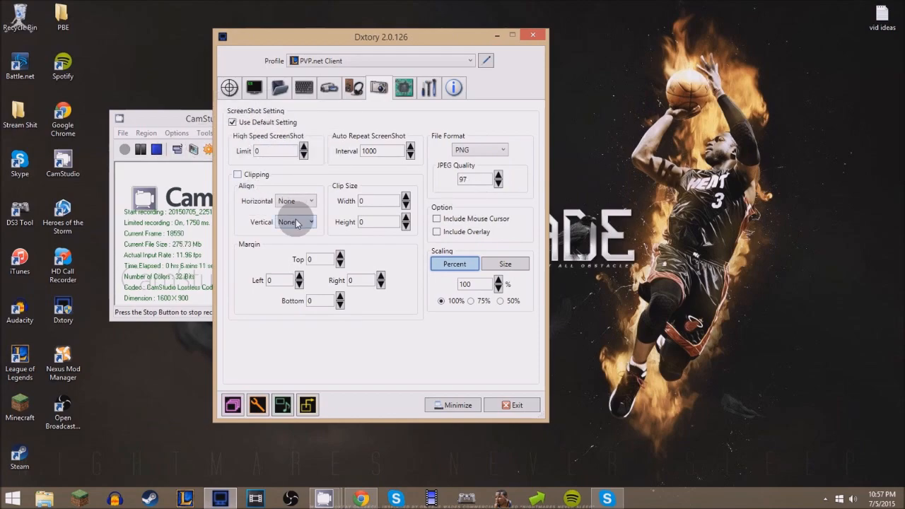
# Step: Open the advanced settings and choose 4 processing threads
pyautogui.click(409, 93)
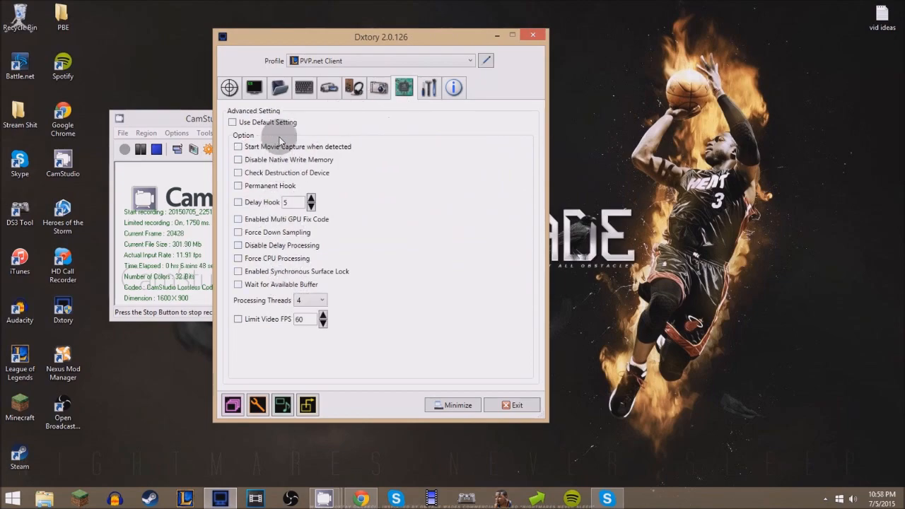
pyautogui.click(314, 299)
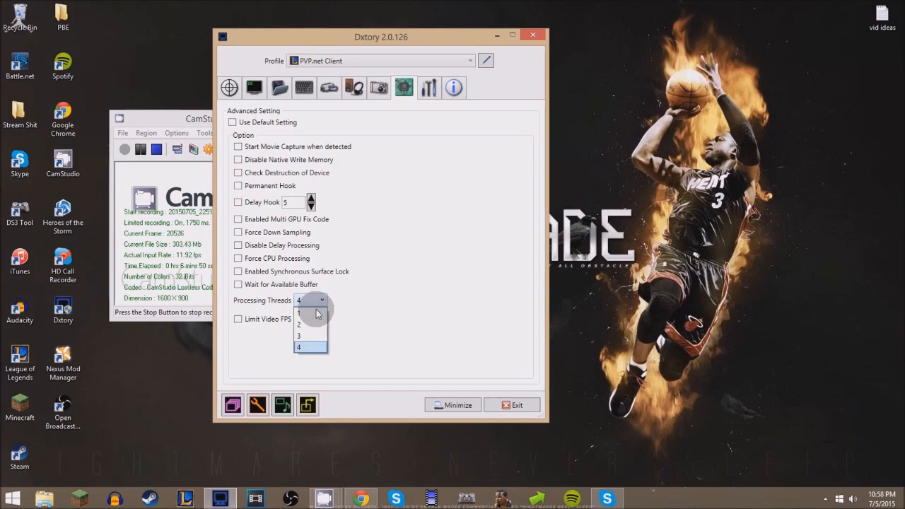
pyautogui.click(316, 347)
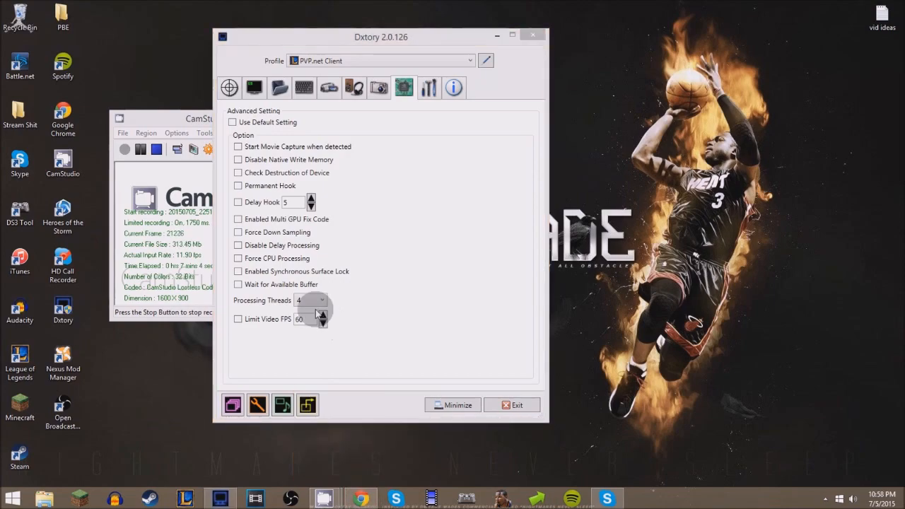
# Step: Try the processing threads at 1 and at 4, ending on 1
pyautogui.click(311, 300)
pyautogui.click(312, 315)
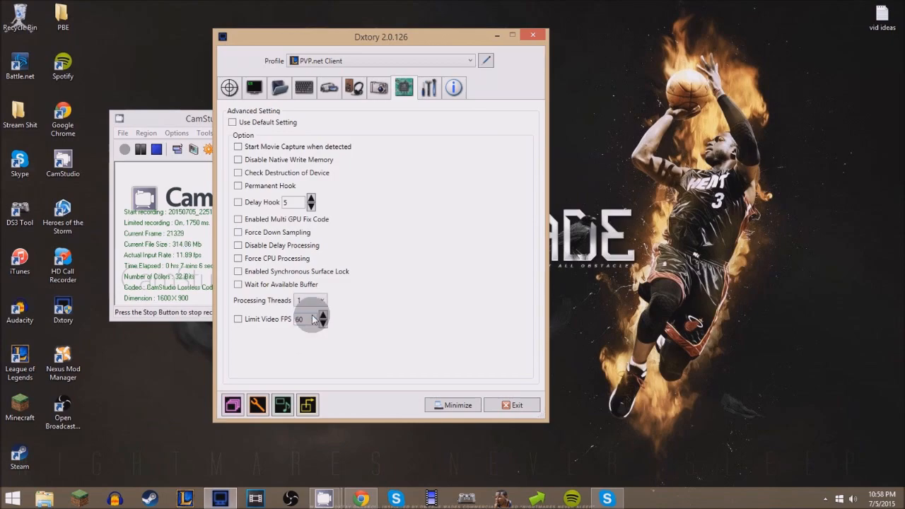
pyautogui.click(312, 300)
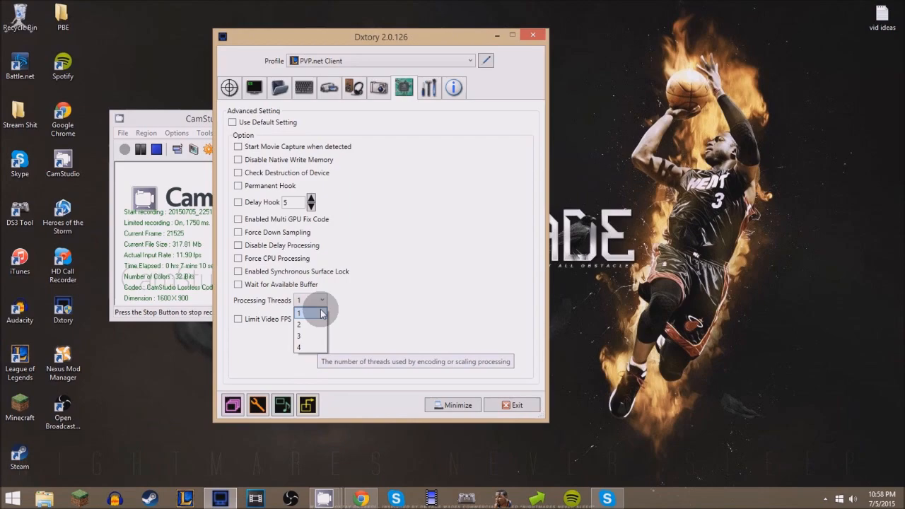
pyautogui.click(312, 347)
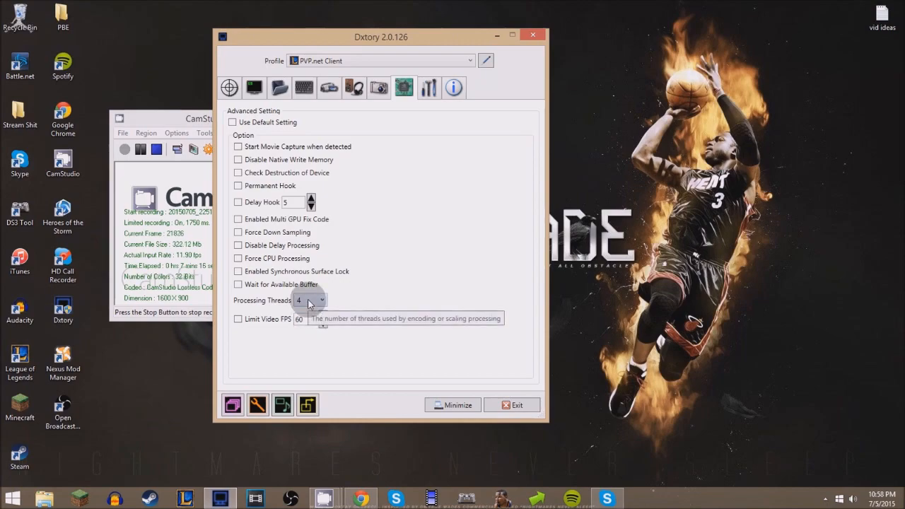
pyautogui.click(308, 303)
pyautogui.click(308, 316)
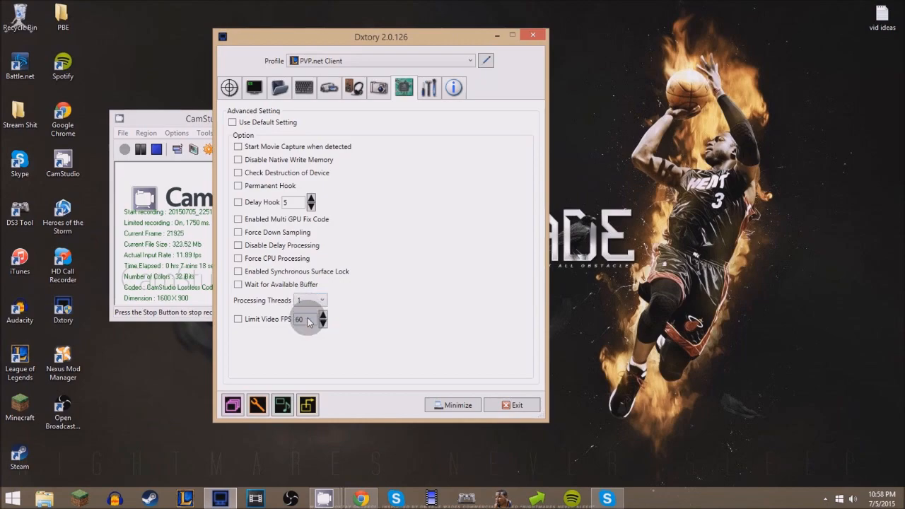
# Step: Set the number of processing threads back to 4
pyautogui.click(308, 305)
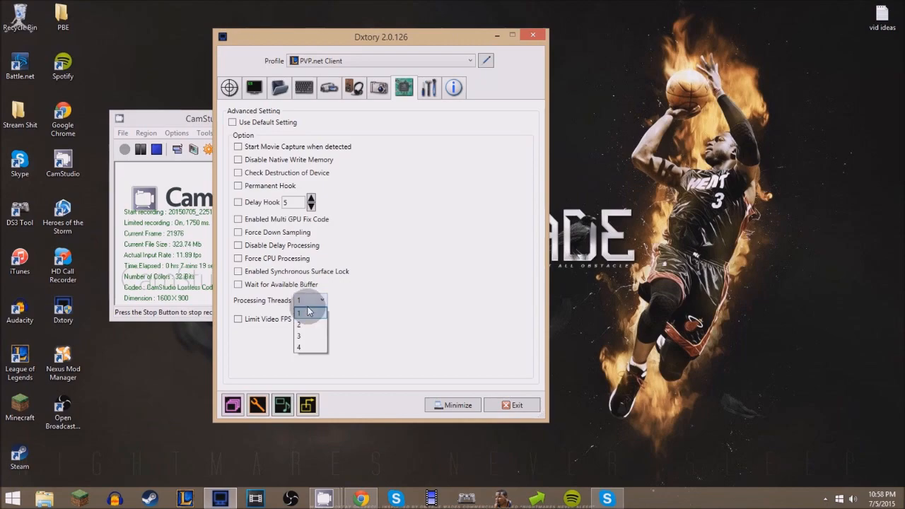
pyautogui.click(306, 346)
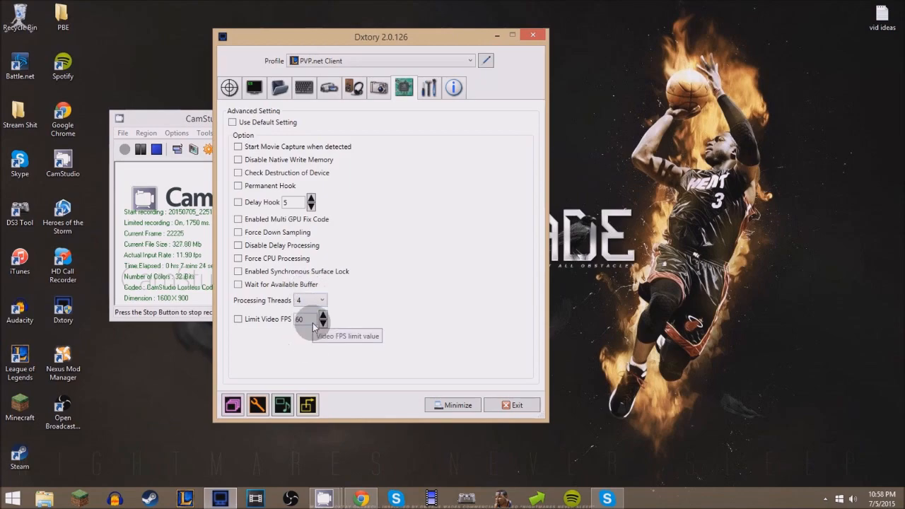
pyautogui.click(429, 89)
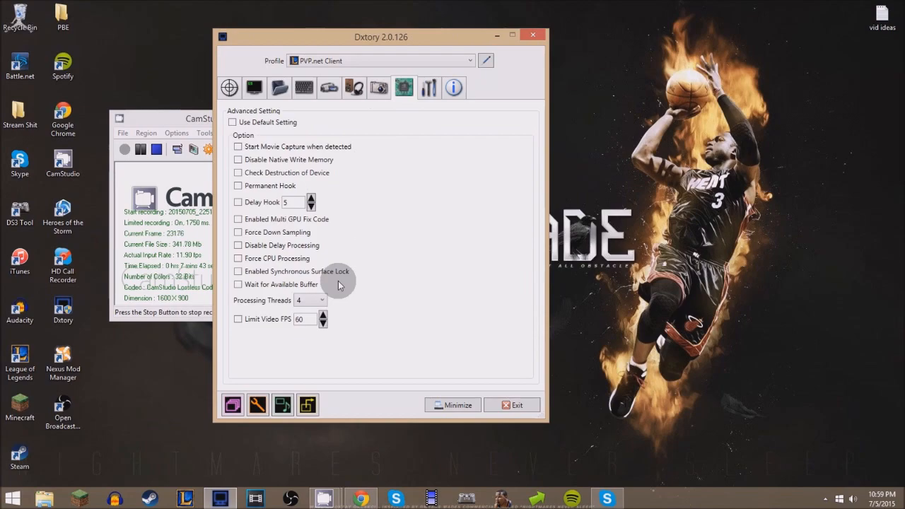